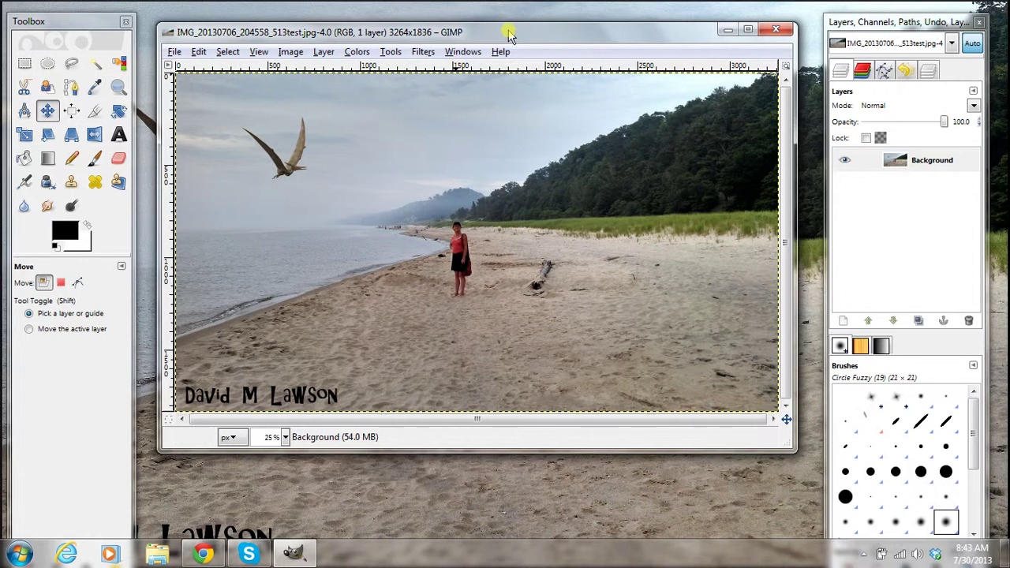
Step: Add a transparent-fill layer named New Layer above Background and select it for painting
left_click(324, 52)
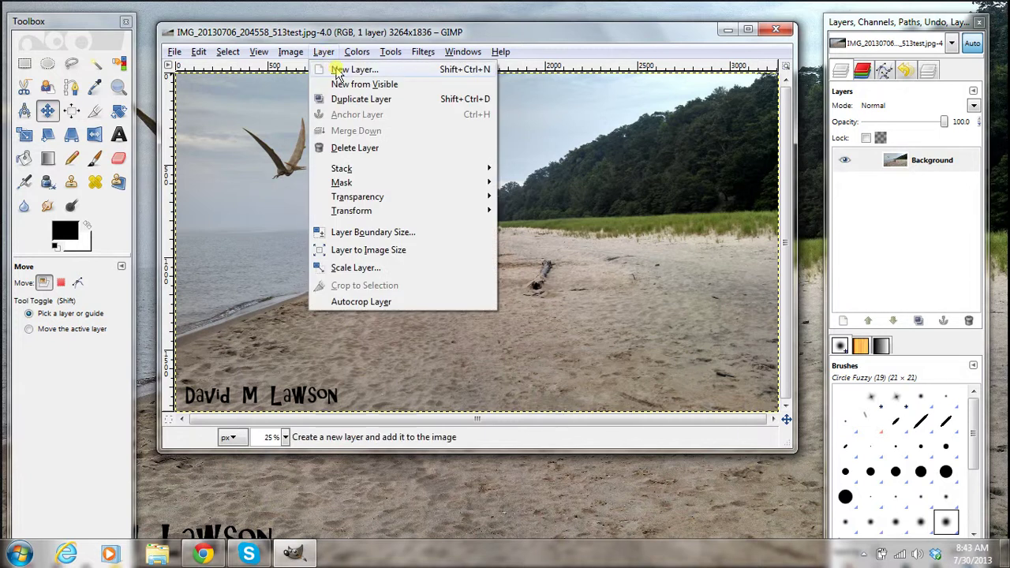
left_click(341, 71)
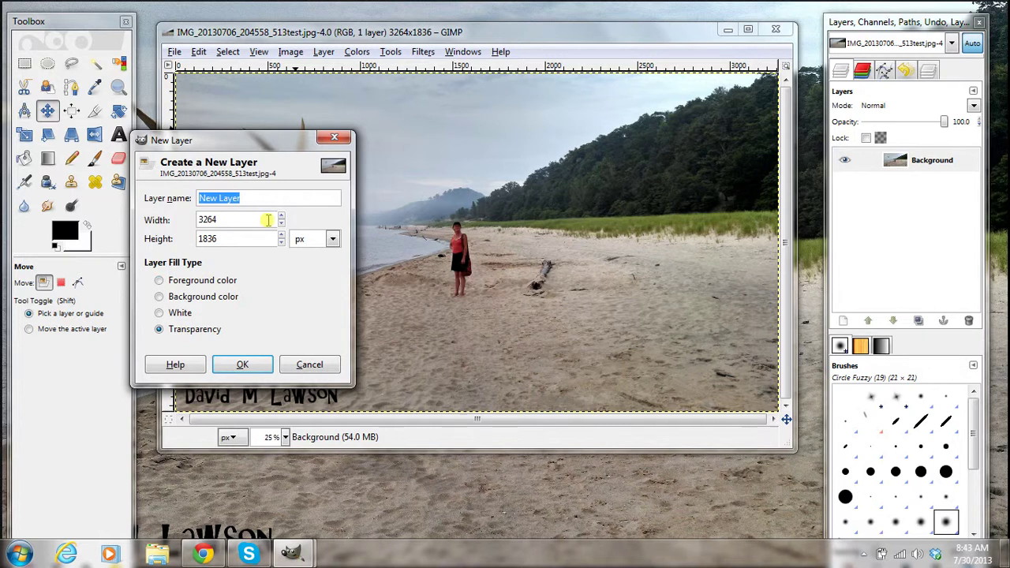
left_click(244, 366)
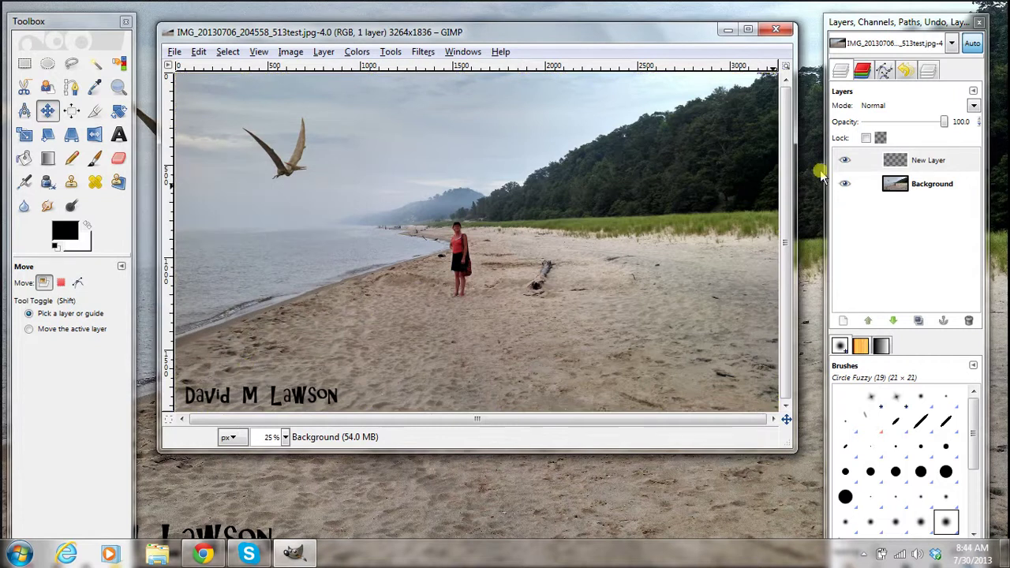
left_click(919, 163)
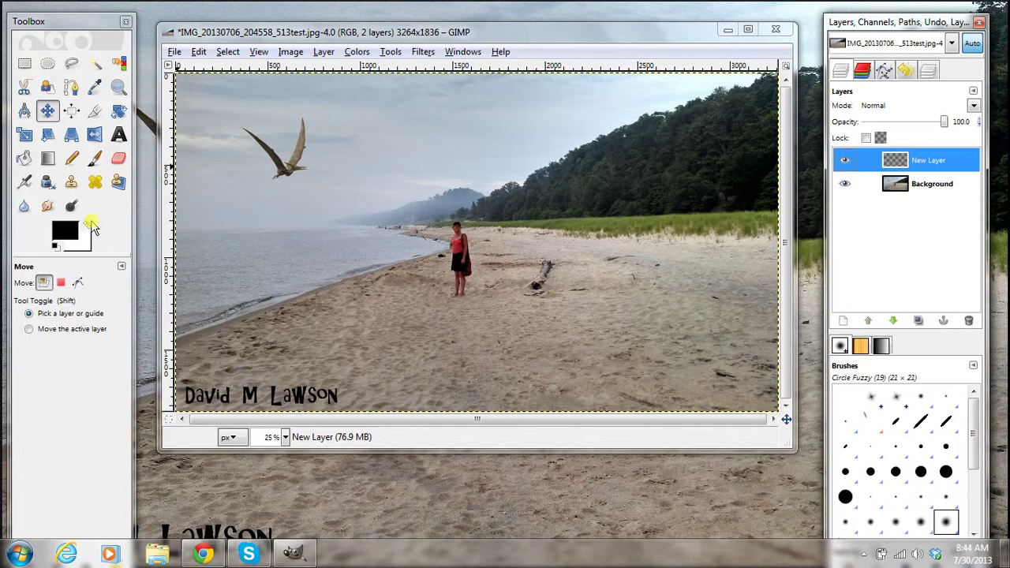
Step: Paint black strokes with the Circle Fuzzy paintbrush on the sand below the woman's feet
left_click(93, 160)
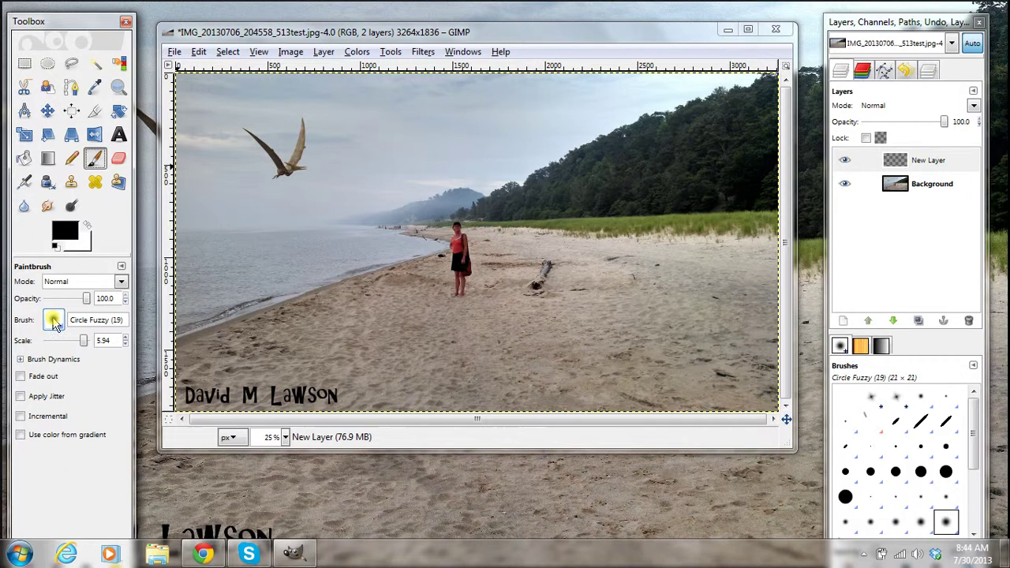
left_click(467, 311)
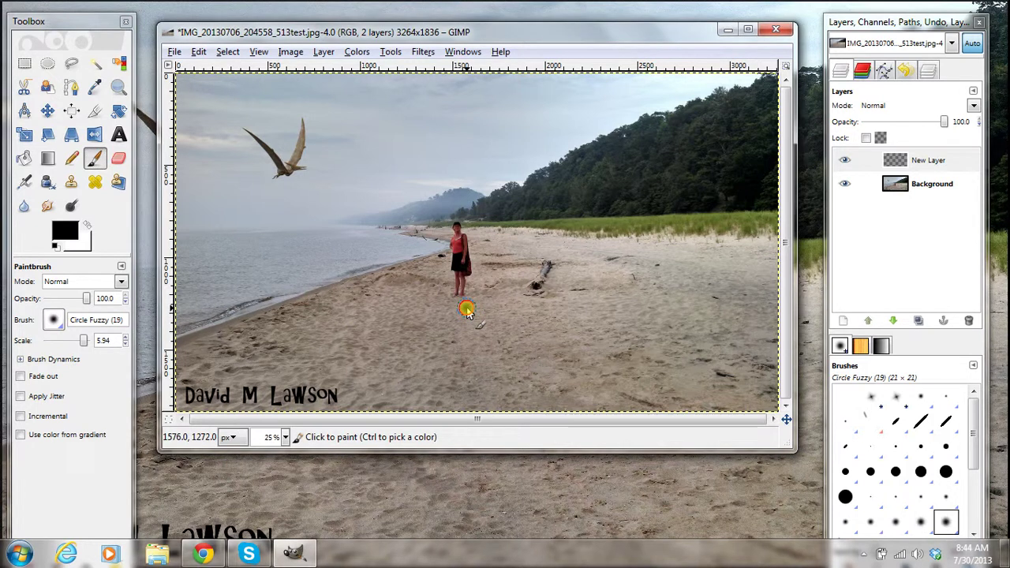
mouse_move(467, 311)
left_mouse_down()
mouse_move(478, 327)
mouse_move(470, 324)
left_mouse_up()
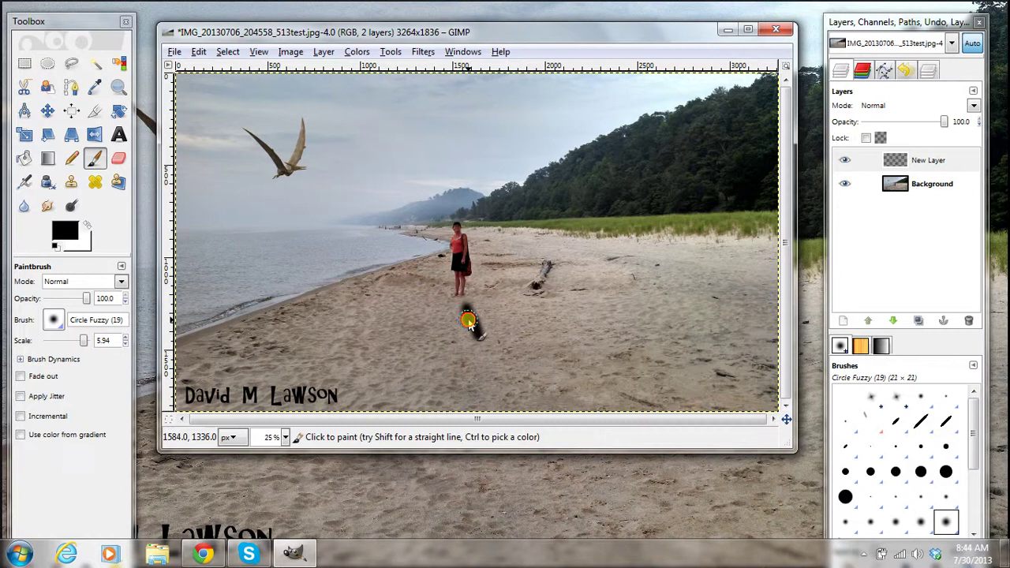
left_click_drag(469, 325, 472, 328)
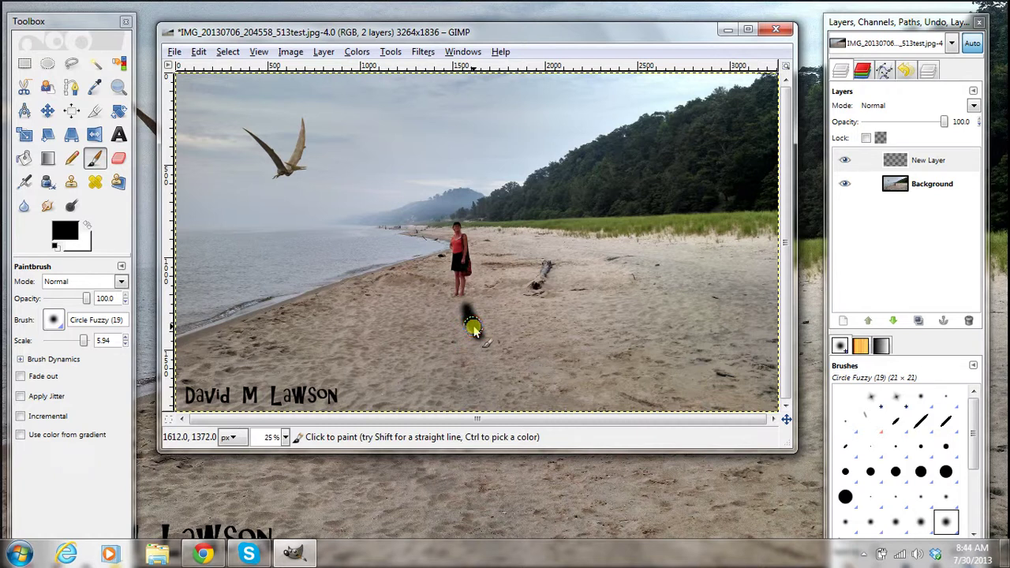
left_click(472, 327)
left_click(472, 328)
left_click_drag(471, 327, 473, 331)
left_click(473, 331)
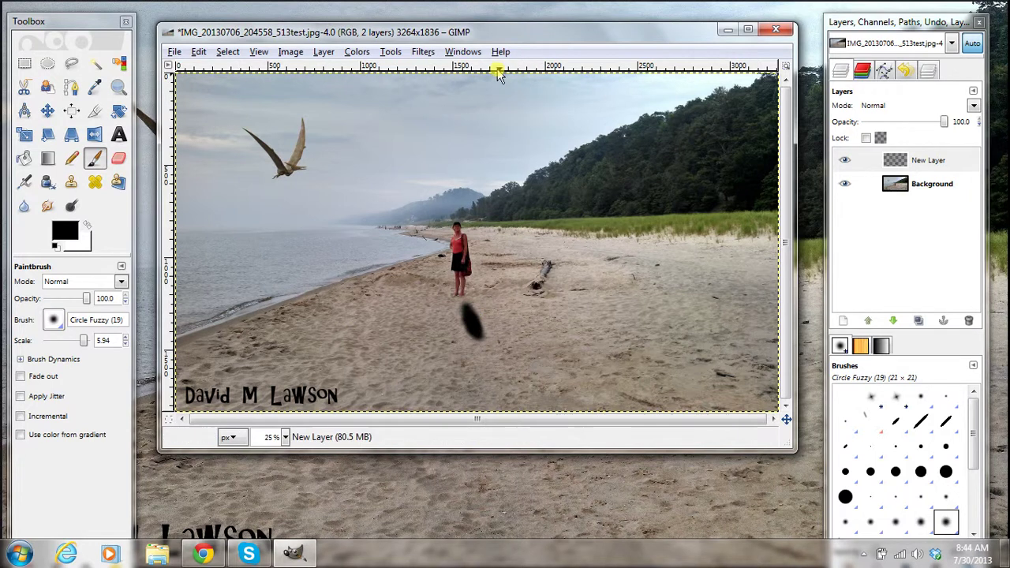
Step: Apply a Gaussian Blur of radius 19.0, horizontal and vertical, to the black patch
left_click(424, 54)
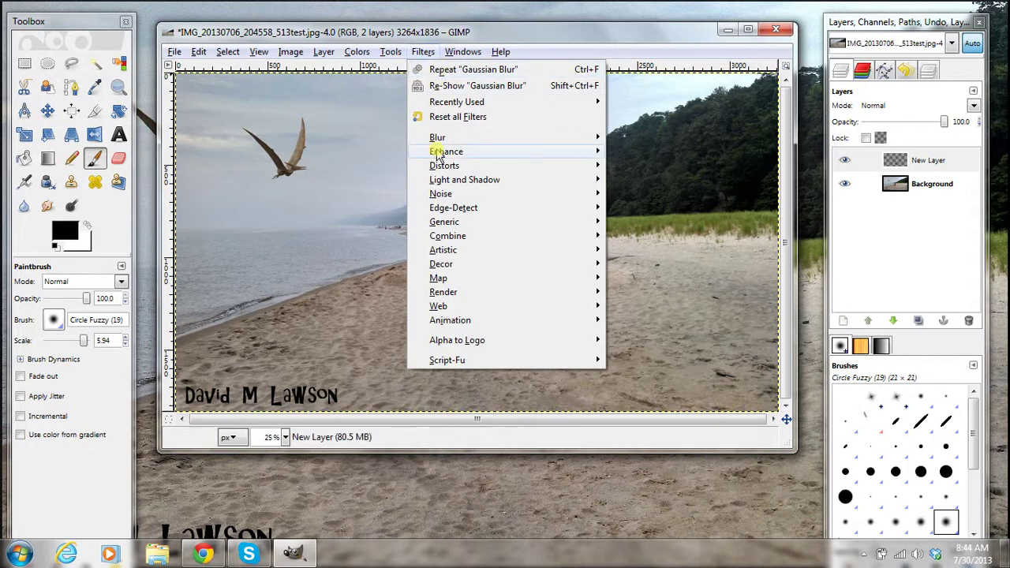
mouse_move(451, 142)
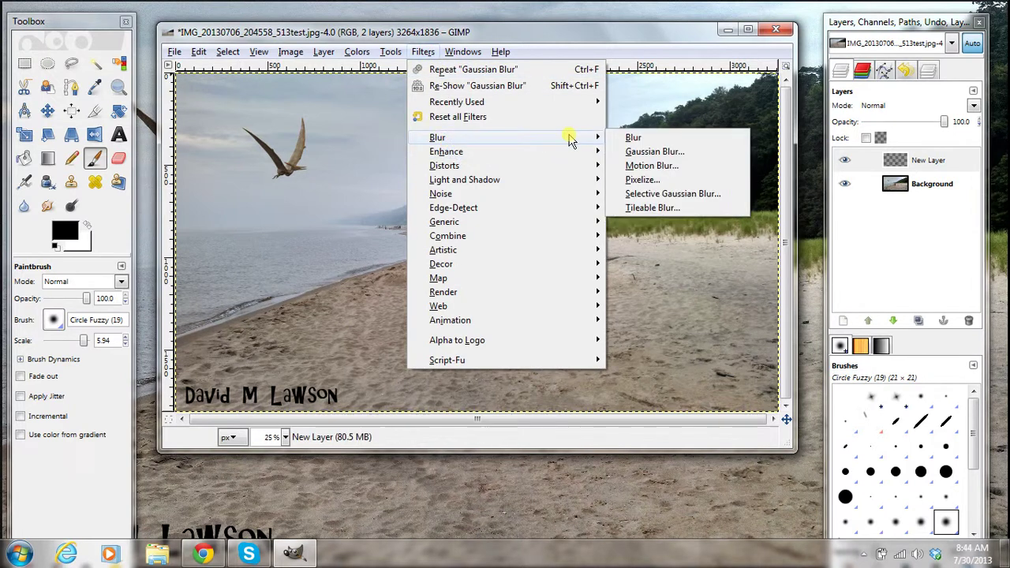
key("Escape")
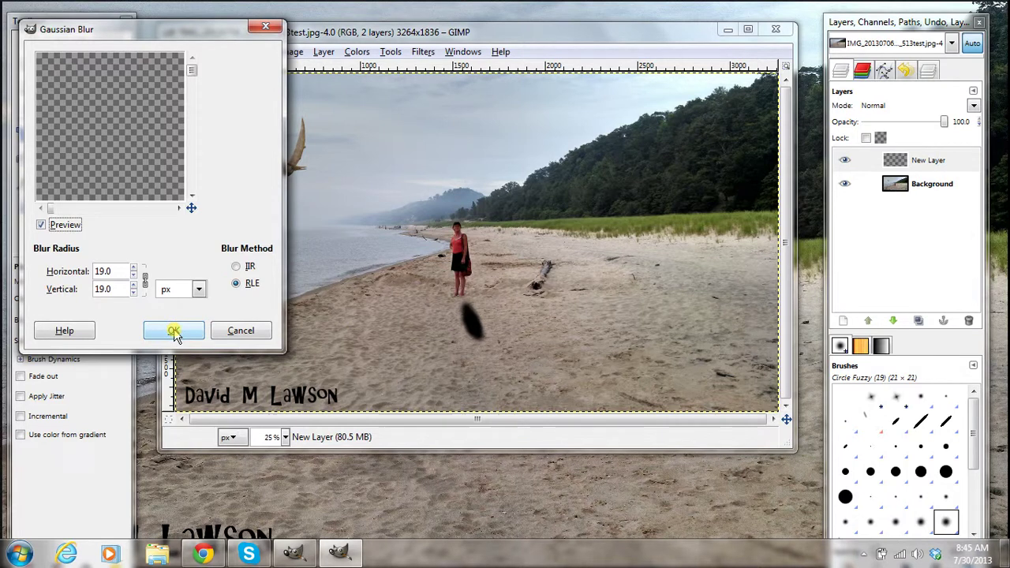
left_click(174, 331)
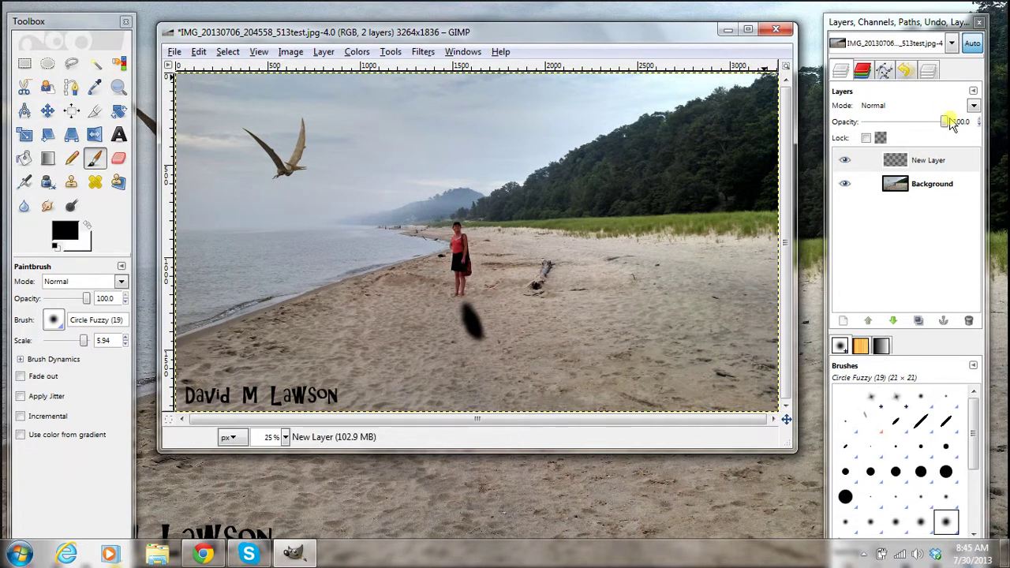
Step: Lower New Layer's opacity to 20.6 using the Layers panel slider
left_click_drag(947, 127, 900, 132)
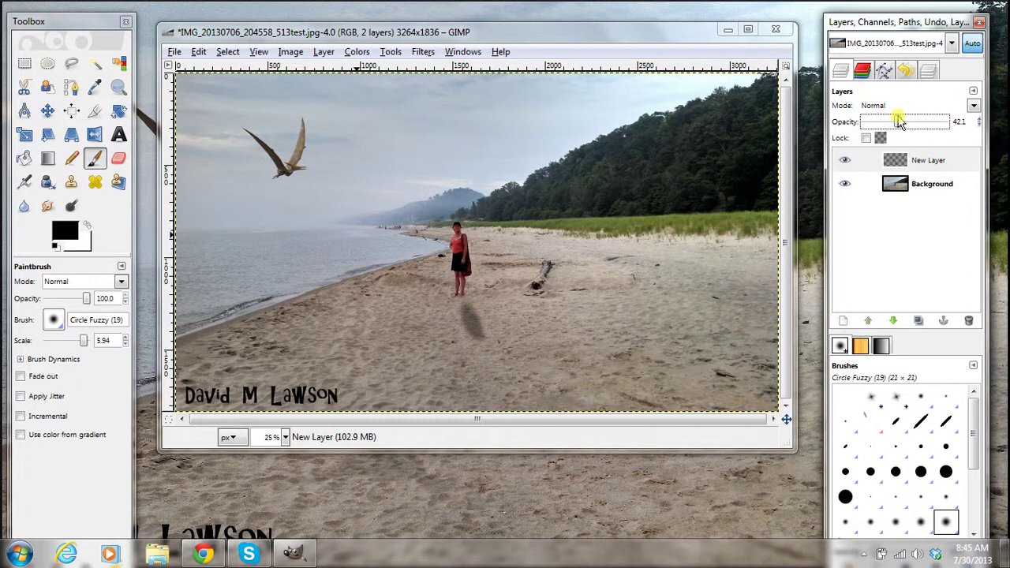
left_click_drag(900, 121, 881, 123)
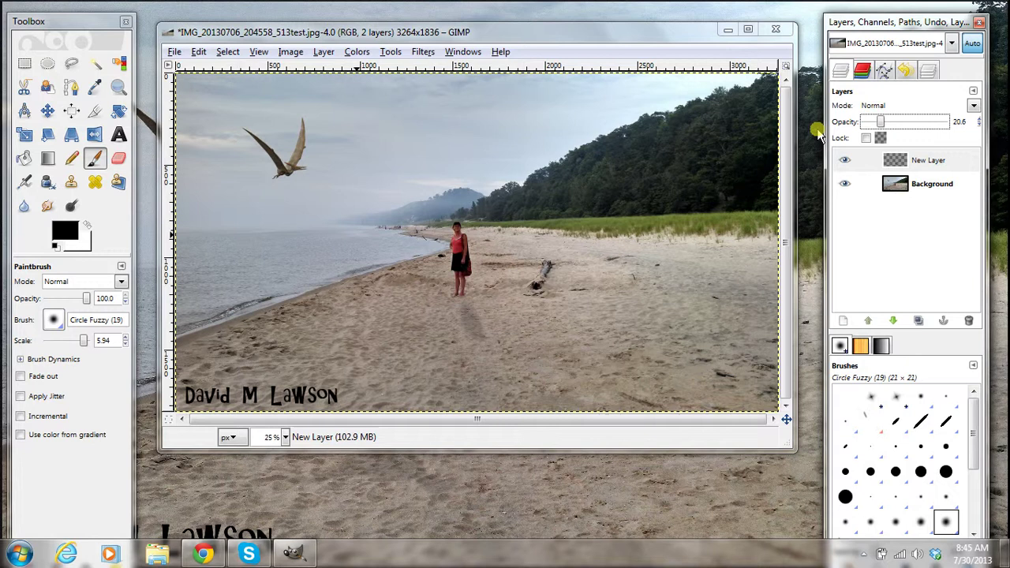
Step: Drag the shadow layer a few pixels up and left with the Move tool
left_click(47, 112)
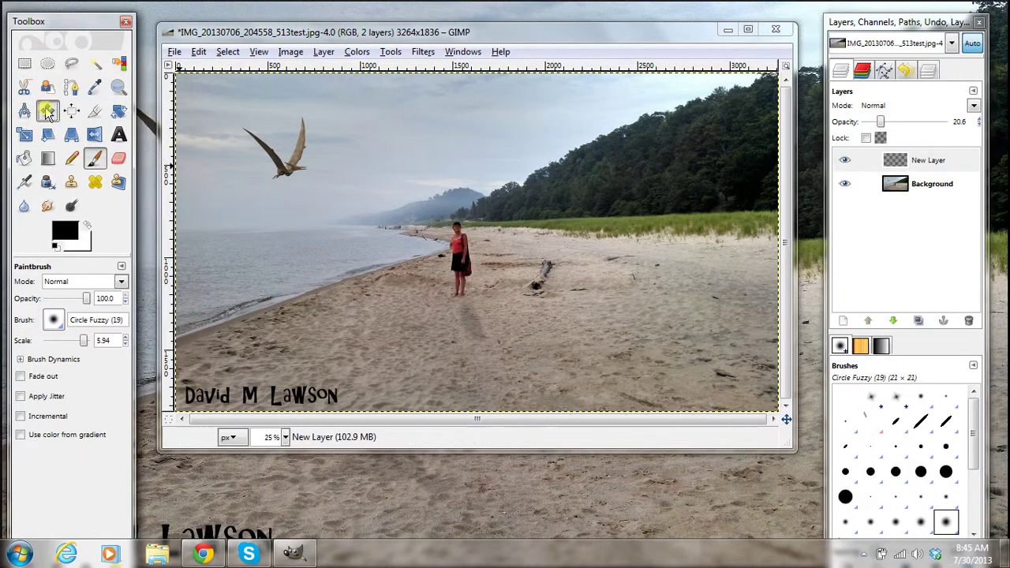
left_click(467, 319)
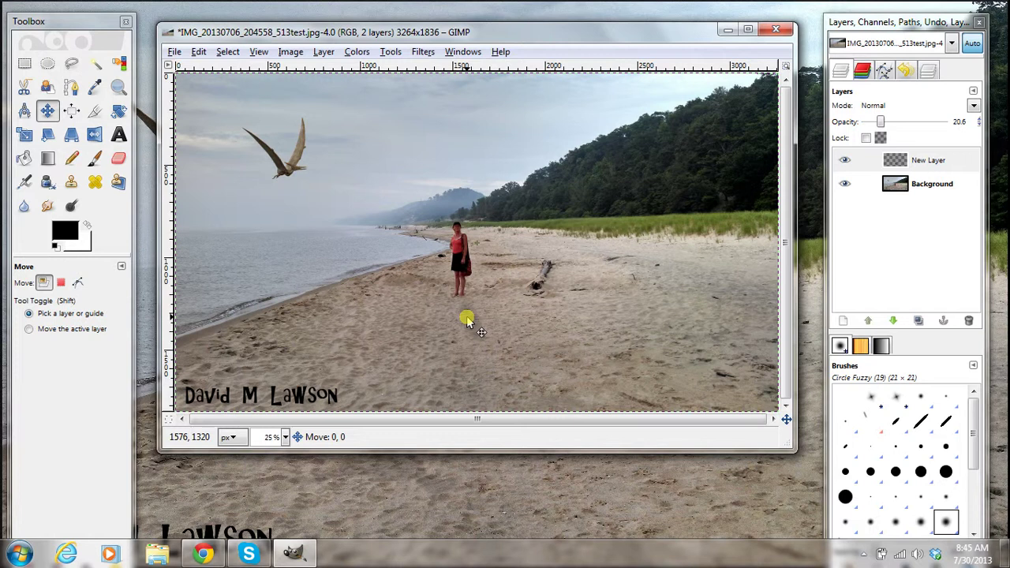
left_click_drag(468, 318, 457, 310)
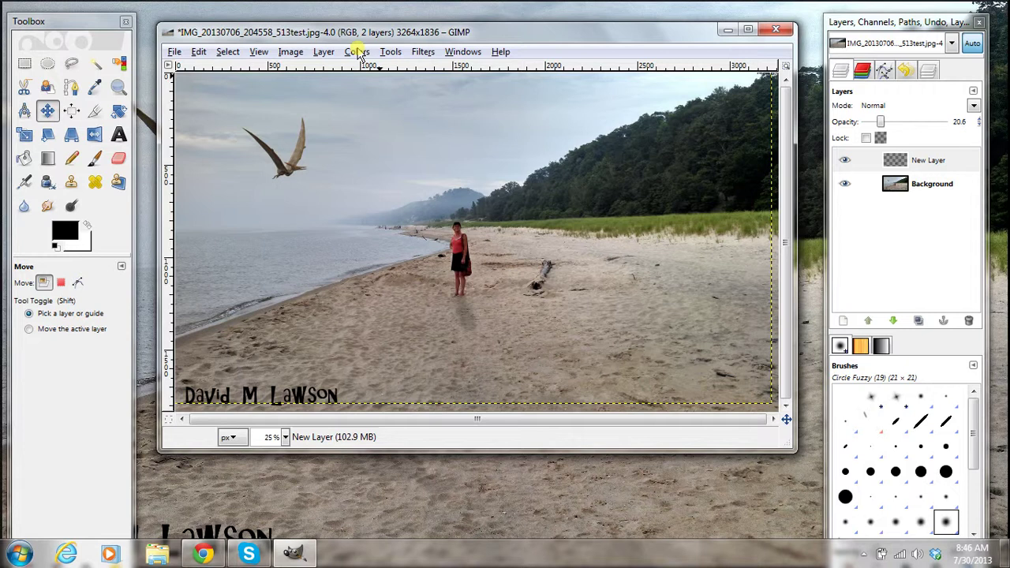
Step: Rotate New Layer by -18.06 degrees using Layer > Transform > Arbitrary Rotation
left_click(326, 52)
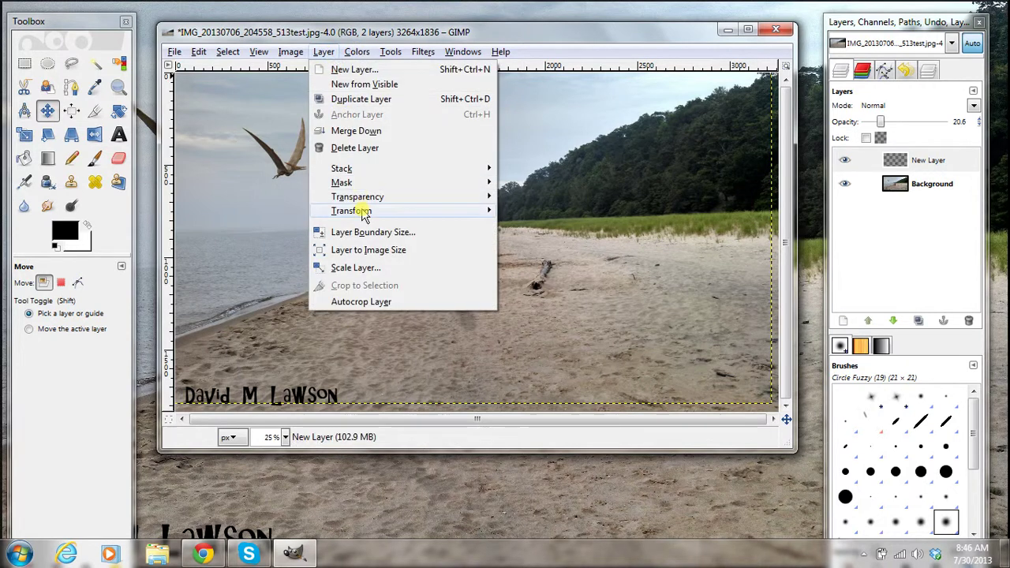
mouse_move(363, 213)
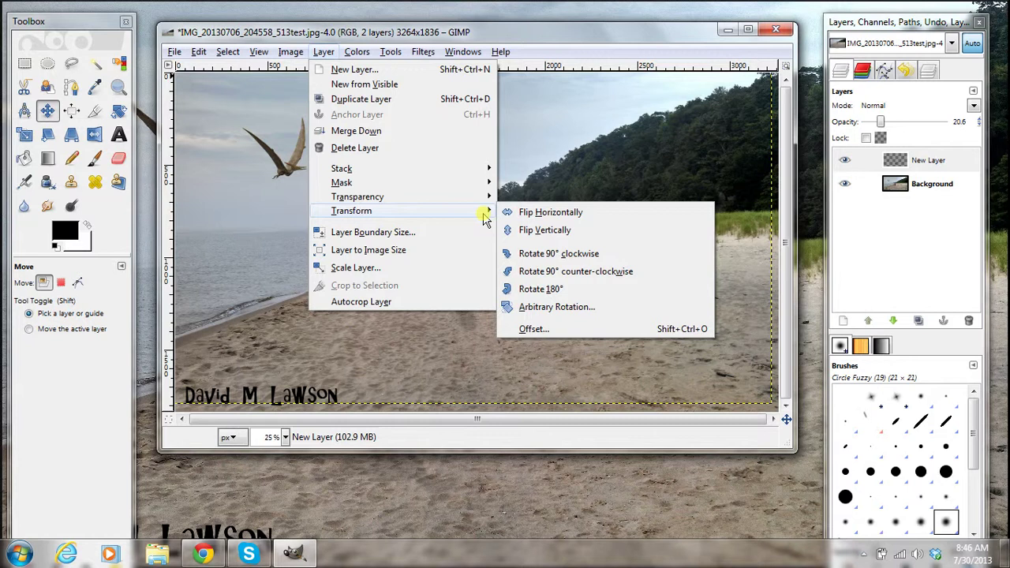
left_click(564, 310)
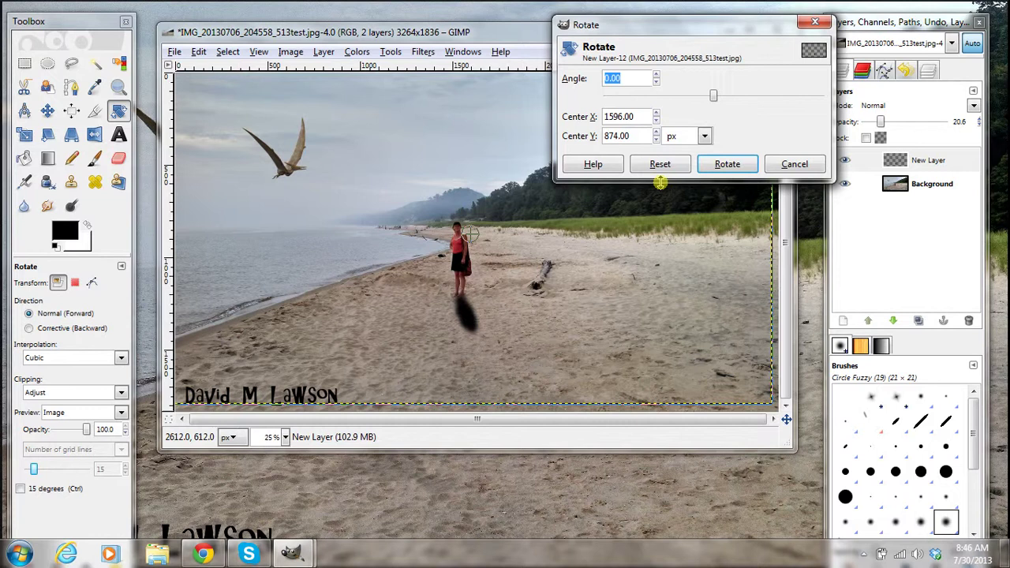
left_click(715, 97)
mouse_move(717, 99)
left_mouse_down()
mouse_move(692, 102)
mouse_move(707, 112)
mouse_move(712, 102)
mouse_move(715, 115)
left_mouse_up()
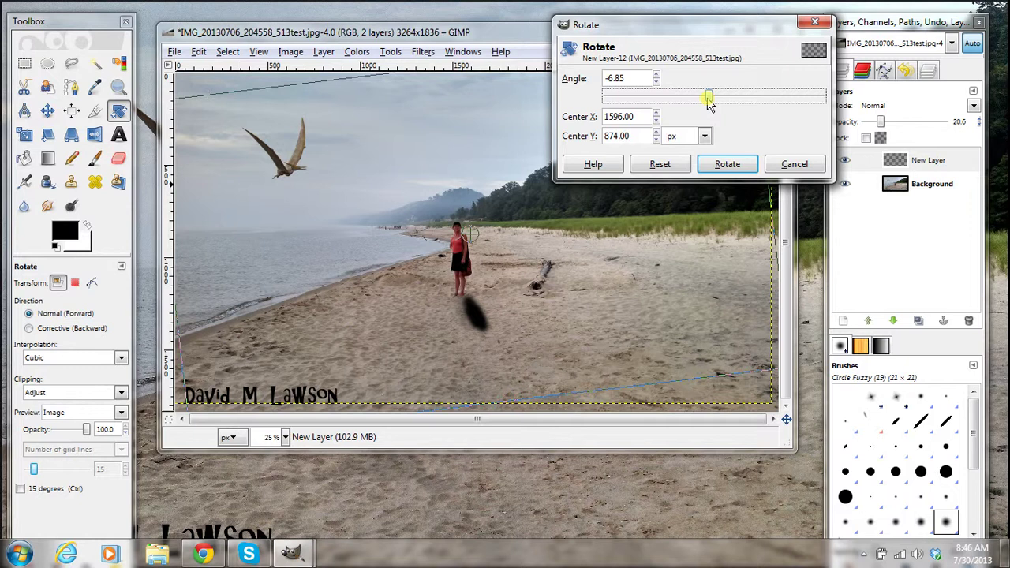
left_click_drag(708, 103, 704, 106)
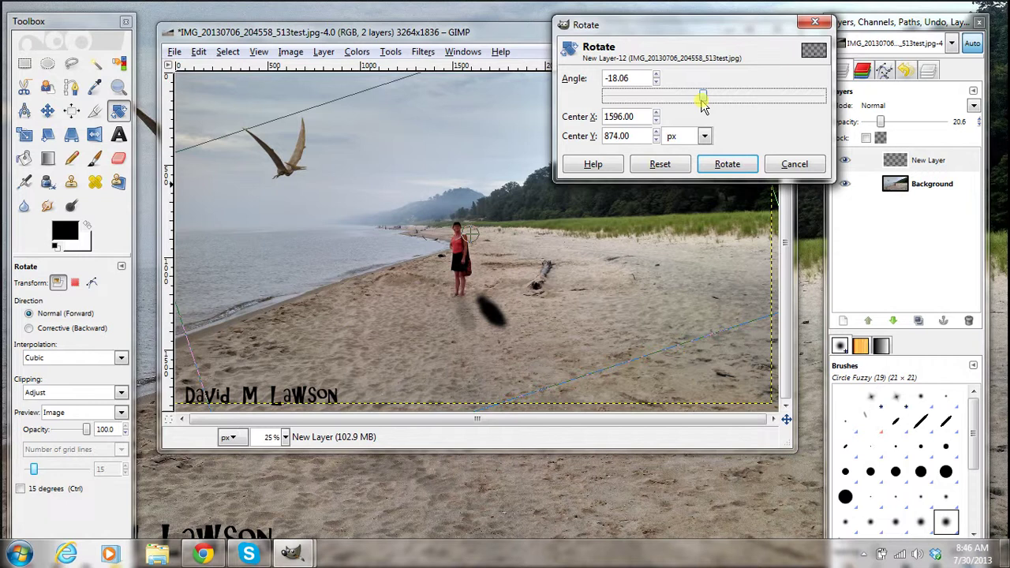
left_click(734, 170)
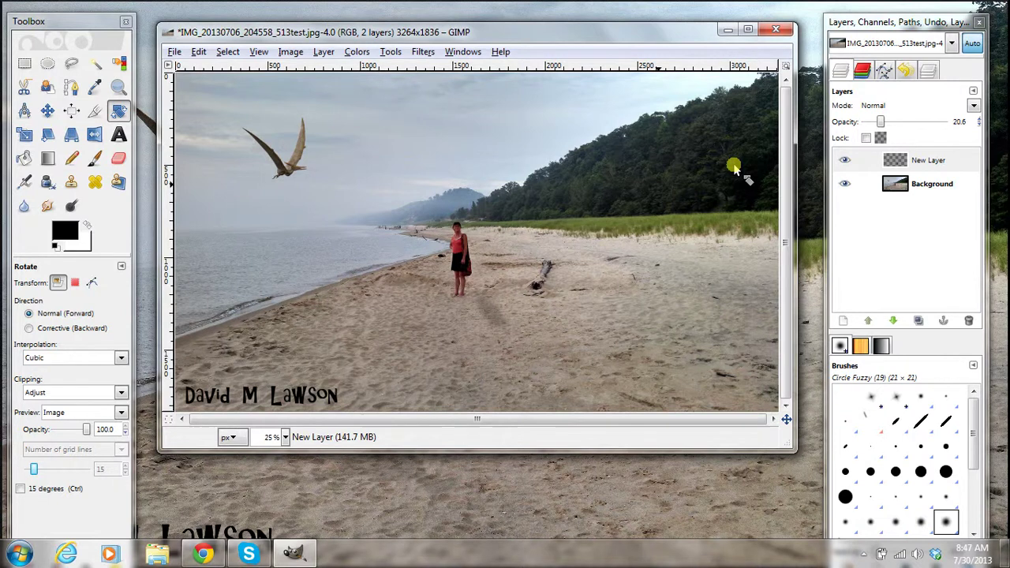
Step: Move the shadow flush against the woman's feet and set New Layer's opacity to 16.8
left_click(46, 113)
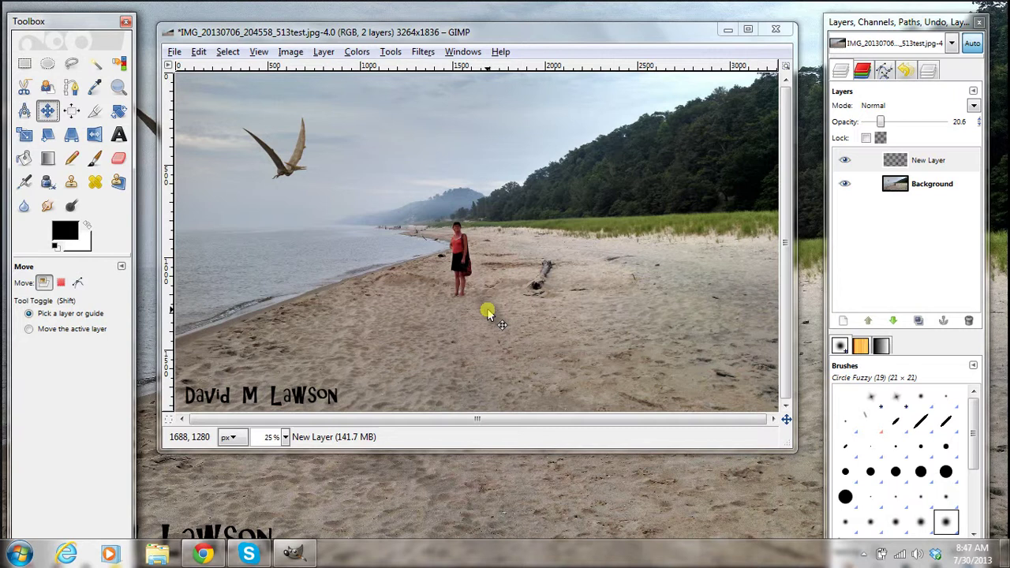
left_click_drag(488, 311, 472, 317)
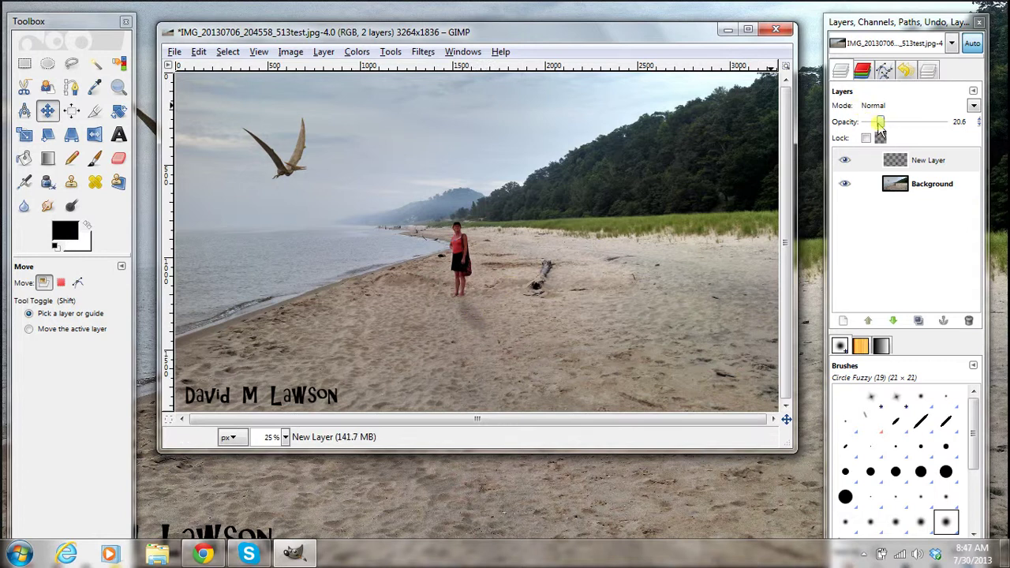
left_click_drag(880, 122, 898, 125)
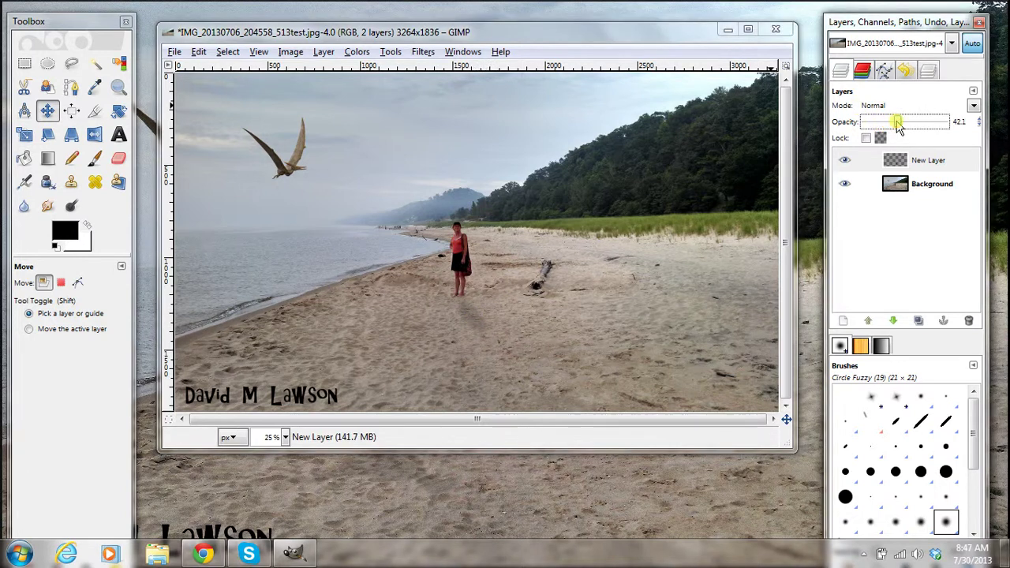
left_click(474, 319)
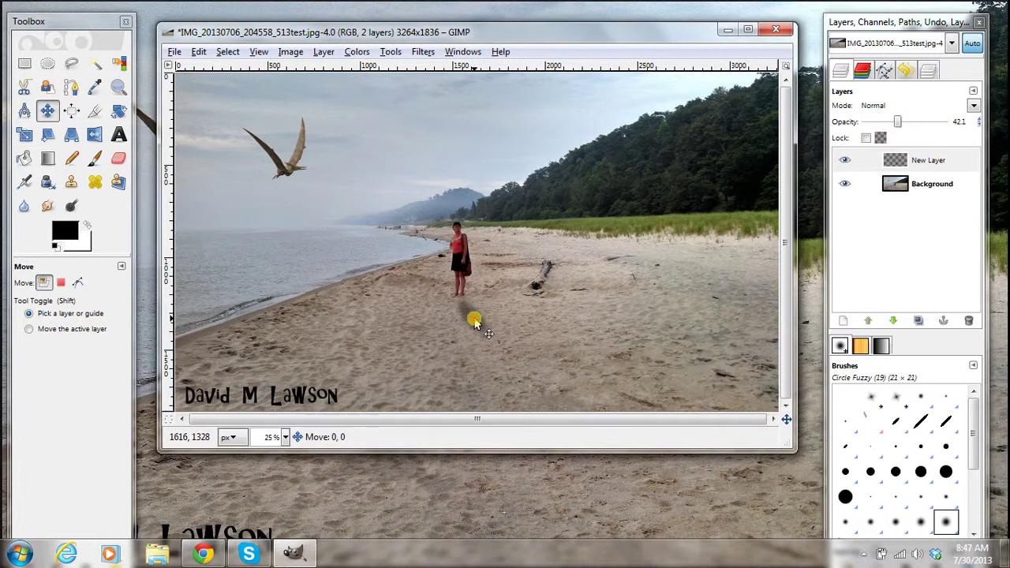
left_click_drag(474, 320, 474, 317)
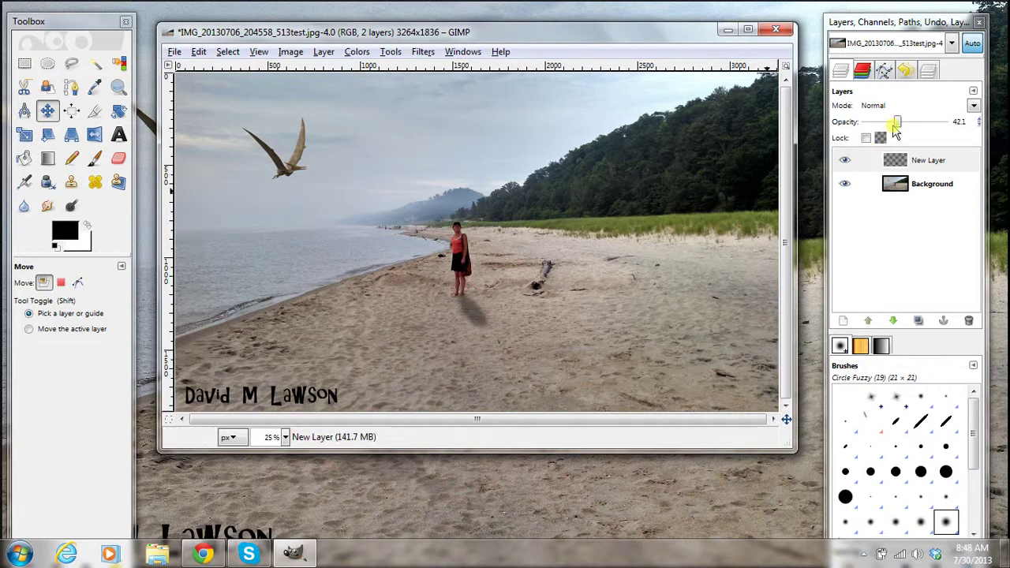
left_click_drag(899, 126, 878, 126)
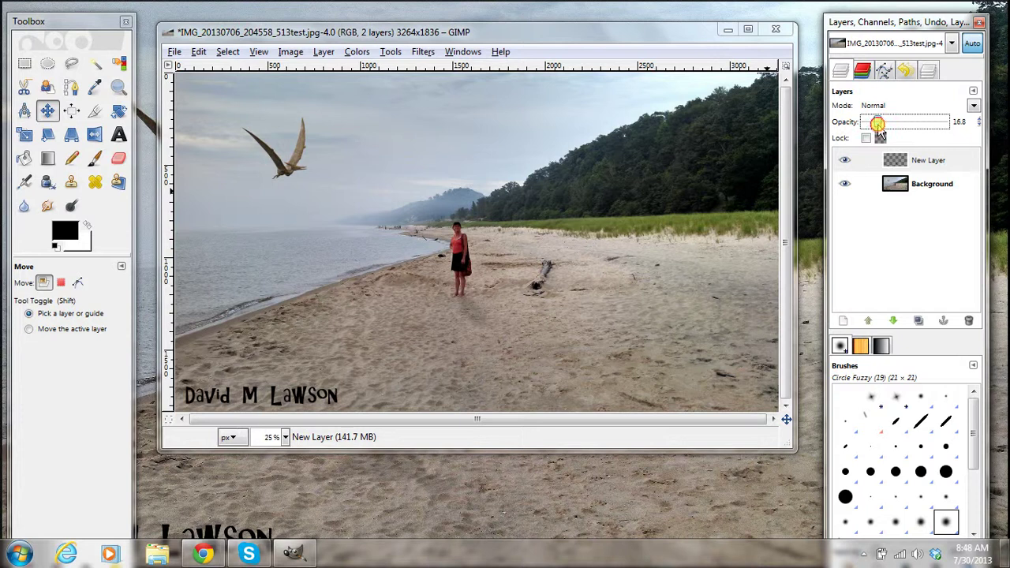